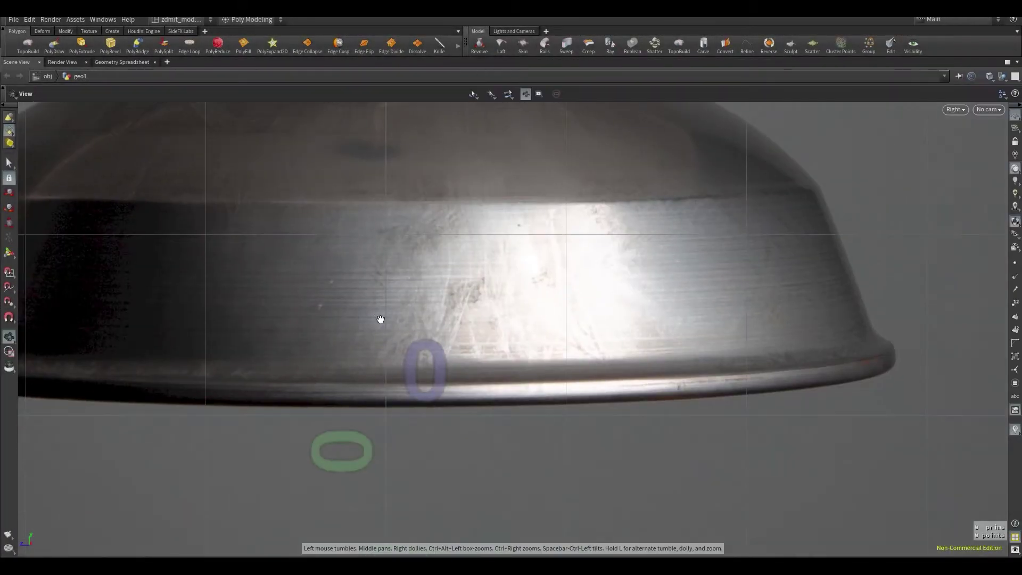
Trace the lamp's underside from its centre around the rolled rim with a NURBS curve in the side view.
key(Return)
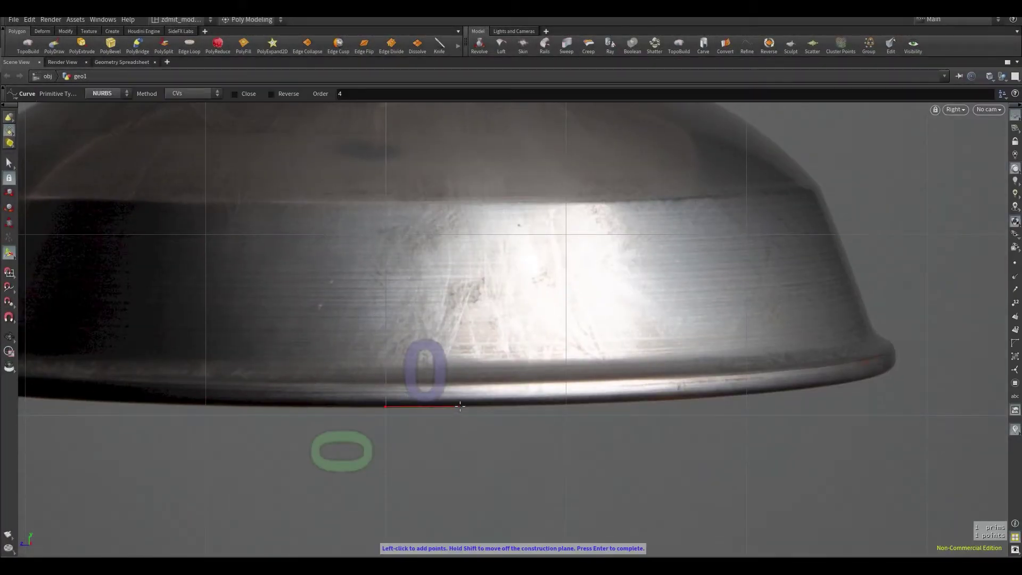
key(ctrl+z)
alt+right_drag(403, 410, 492, 411)
alt+middle_drag(492, 411, 427, 415)
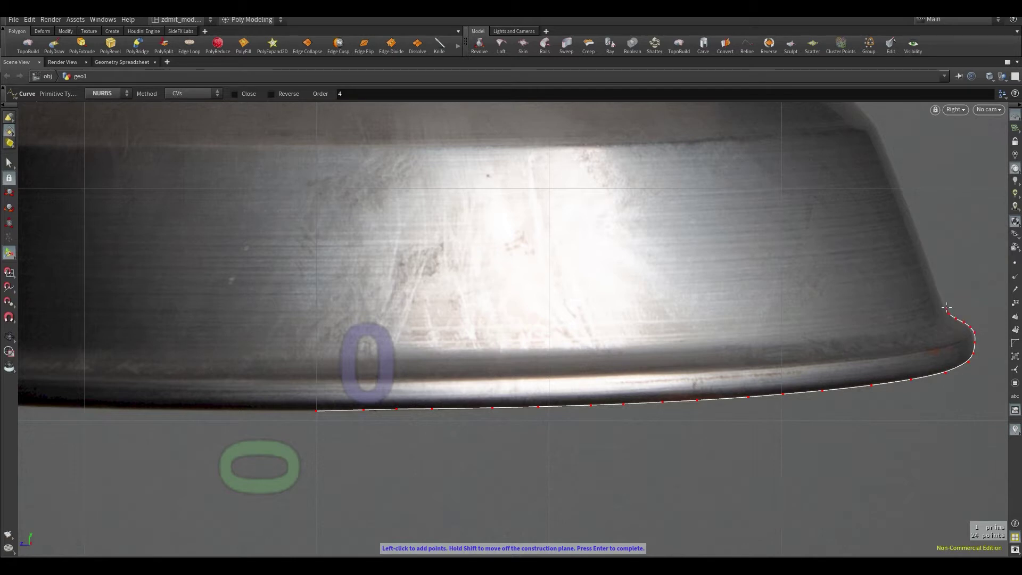
middle_drag(935, 280, 857, 333)
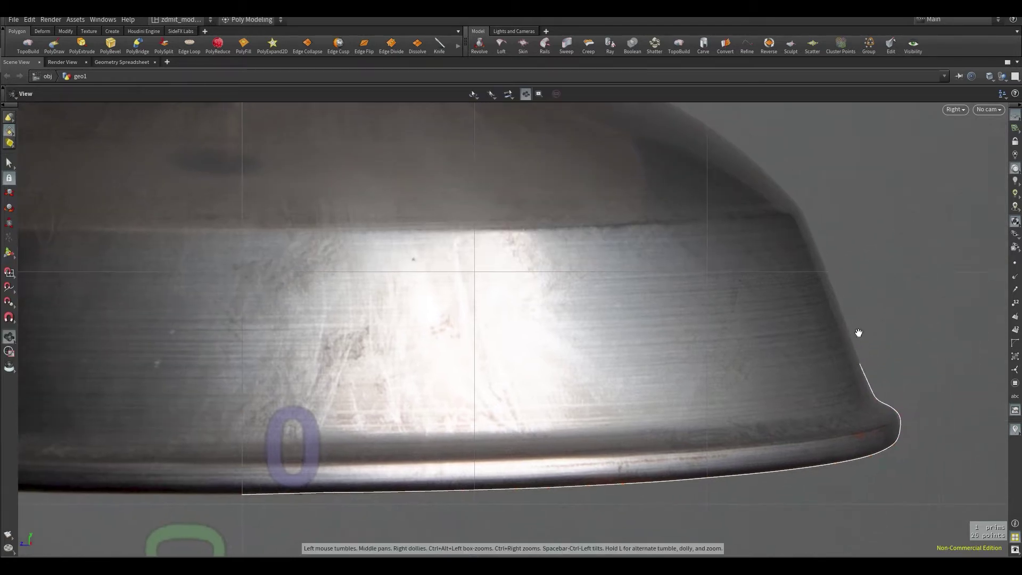
Continue the profile curve up the shade's sloped side and past the shoulder onto the dome.
click(838, 298)
middle_drag(838, 298, 843, 337)
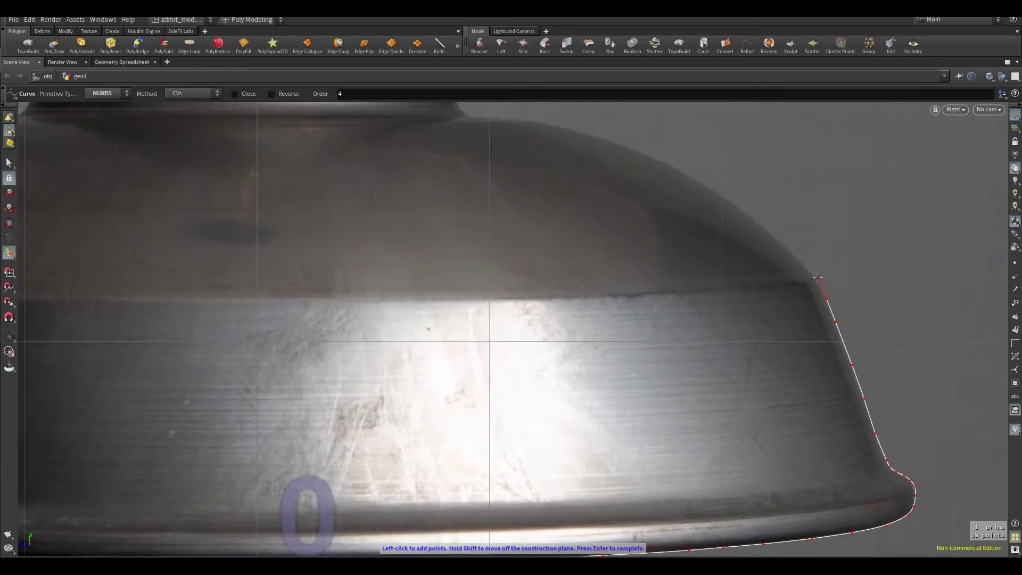
click(790, 249)
middle_drag(771, 212, 757, 292)
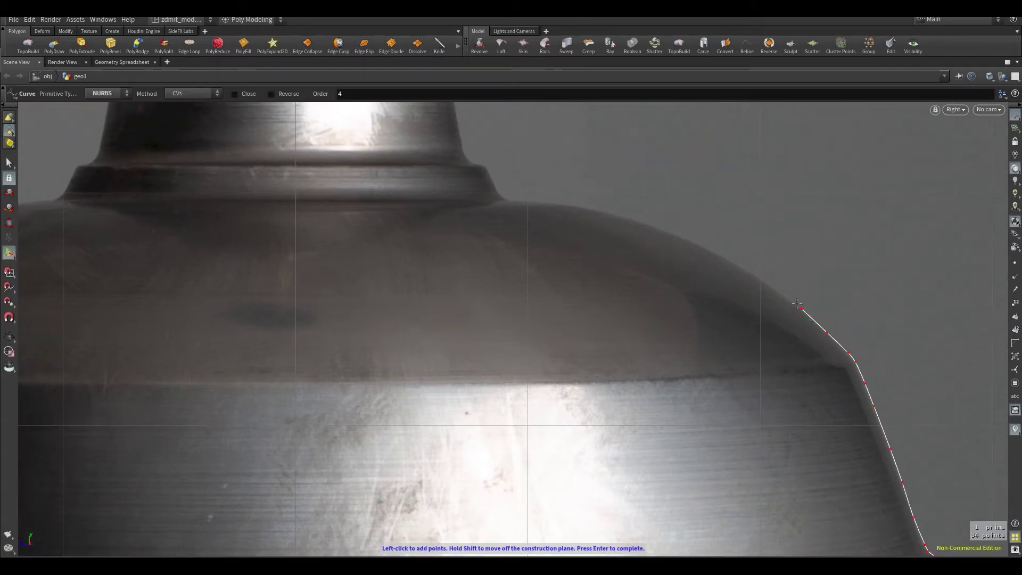
Finish the profile curve over the dome, along the stepped neck and up to the cap at the cord.
click(714, 250)
middle_drag(673, 227, 726, 269)
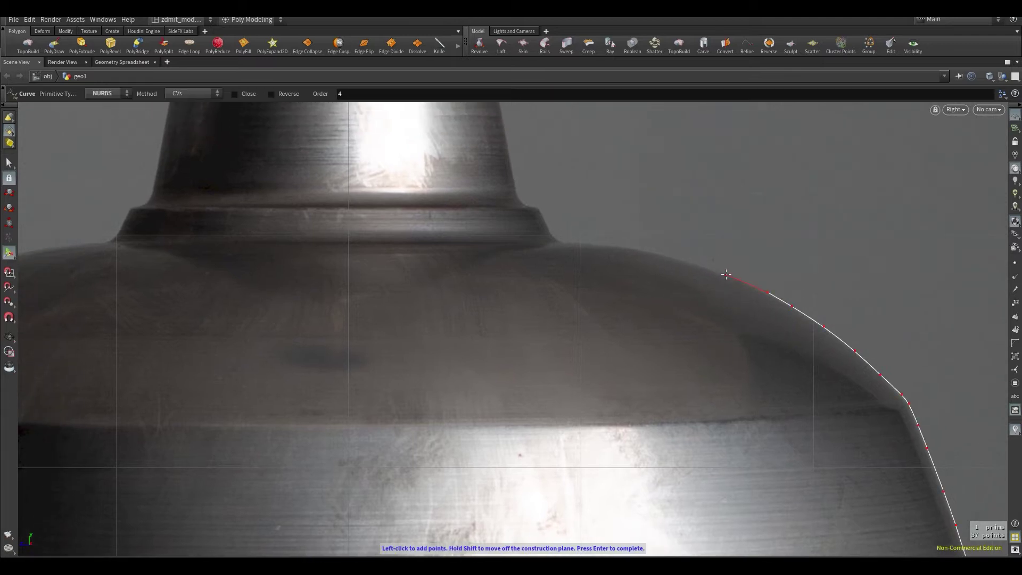
click(572, 243)
scroll(572, 243, down, 3)
scroll(564, 332, up, 5)
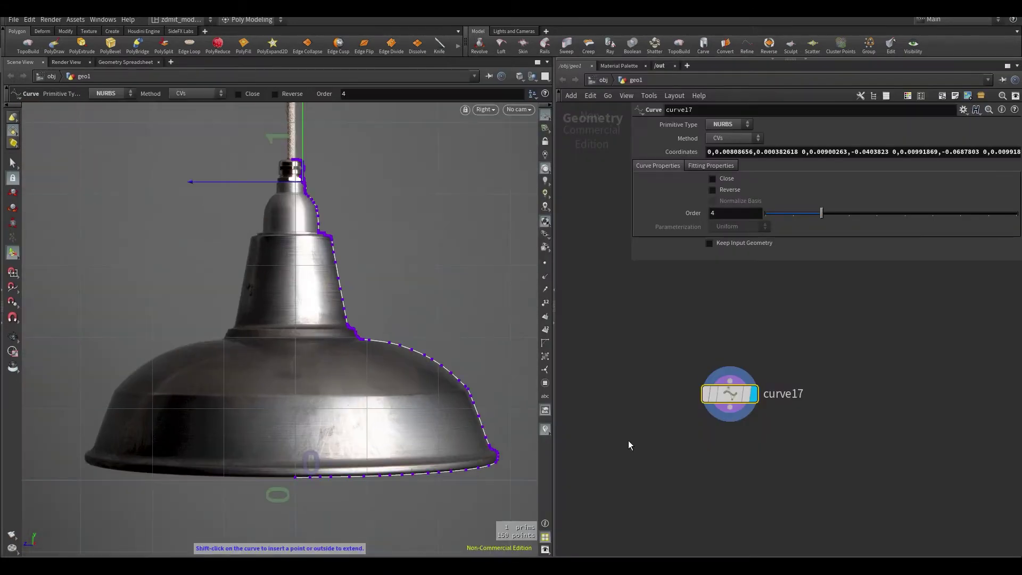
Add a Revolve node after the profile curve and display its result in the perspective view.
key(Tab)
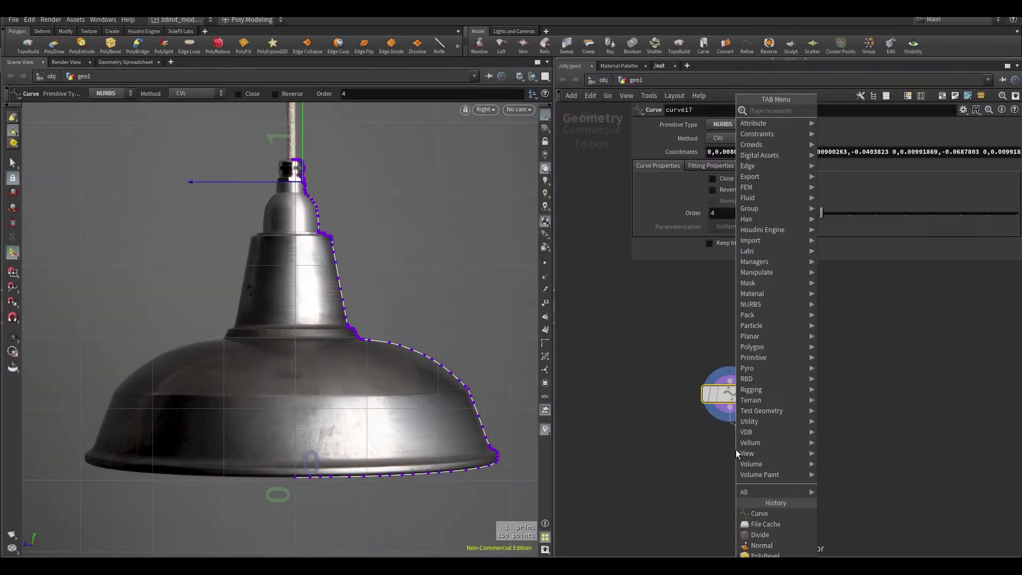
text(rev)
key(Return)
click(735, 449)
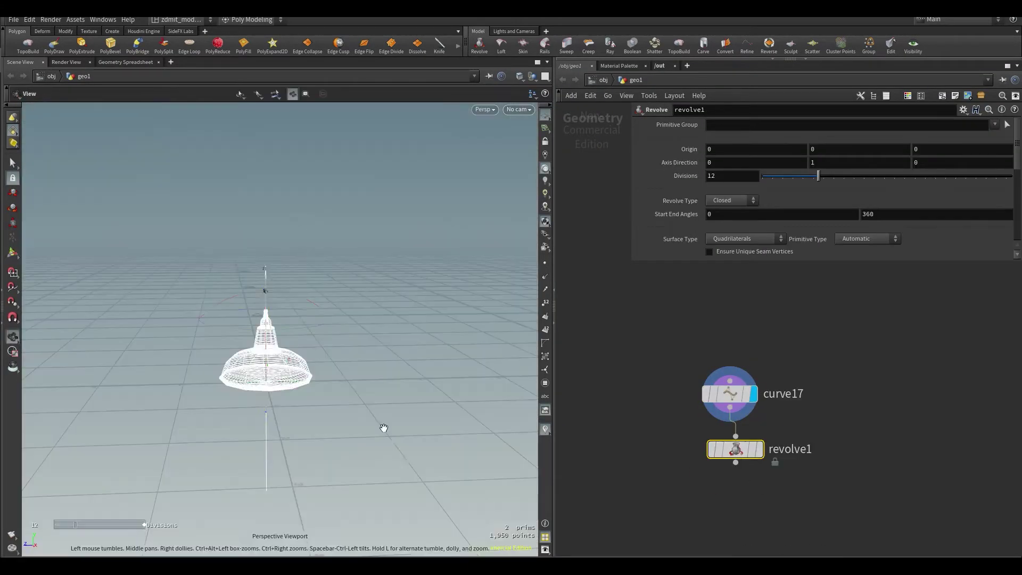
scroll(264, 361, up, 5)
middle_drag(264, 362, 298, 427)
click(759, 450)
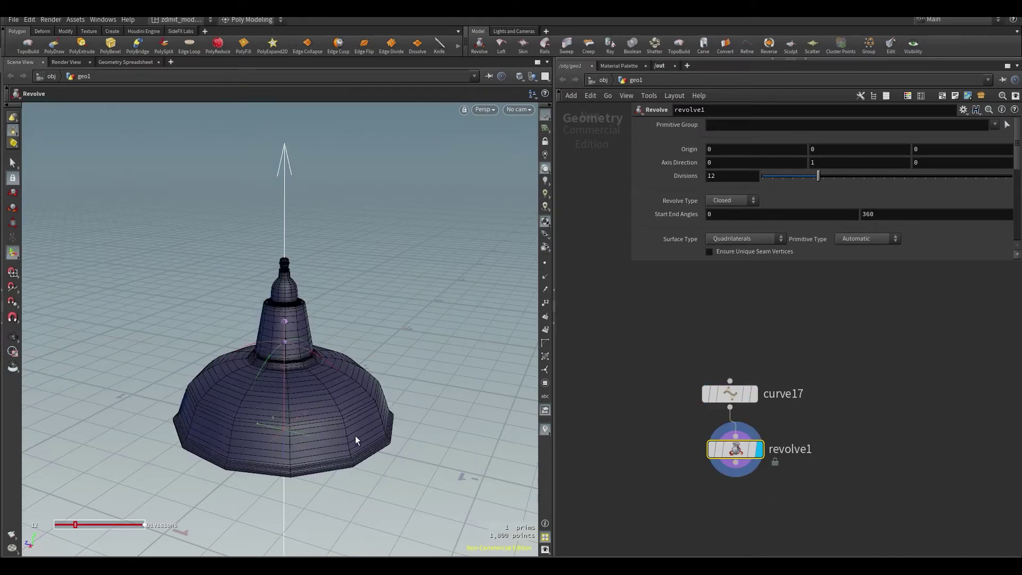
Try the Revolve's Reverse Cross Sections, Swap Rows and Columns, and Stretch Around Turns options.
alt+drag(359, 430, 373, 351)
click(544, 221)
alt+drag(453, 367, 458, 441)
scroll(457, 442, up, 5)
scroll(659, 247, down, 3)
click(710, 218)
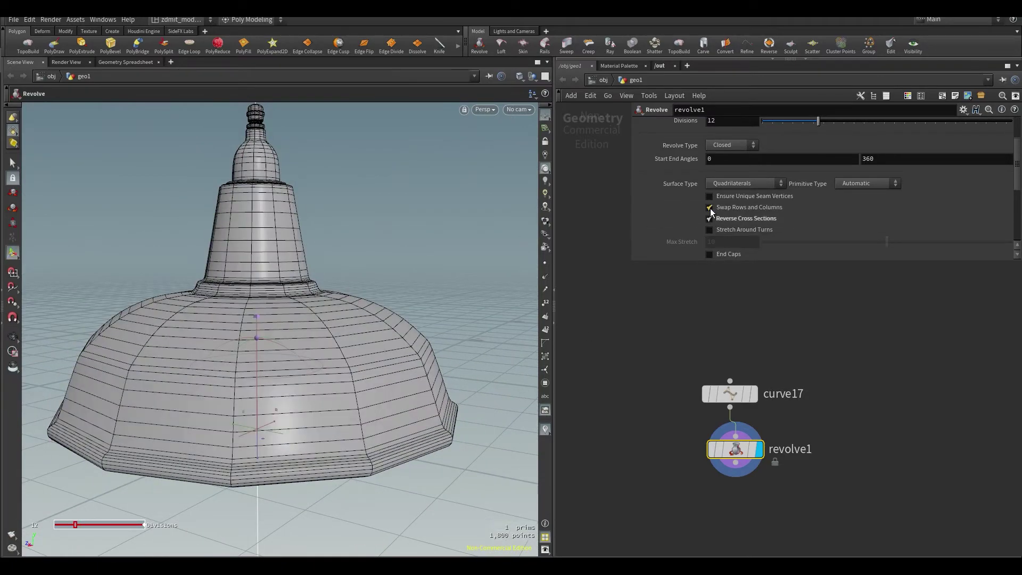
click(710, 209)
click(709, 209)
click(709, 229)
click(709, 229)
Set the Revolve's divisions to 50 for a rounder lamp.
scroll(710, 226, up, 3)
drag(818, 176, 1012, 188)
alt+drag(383, 275, 362, 317)
key(Tab)
text(co)
key(Escape)
Enable Reverse Cross Sections and End Caps on the Revolve.
scroll(747, 250, down, 3)
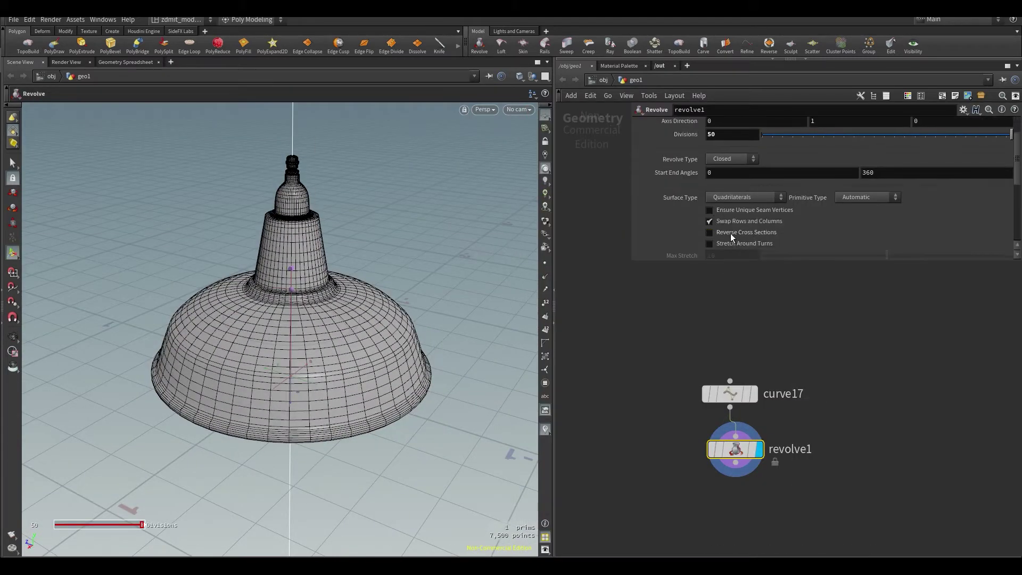
click(731, 235)
scroll(678, 224, down, 2)
scroll(687, 226, up, 4)
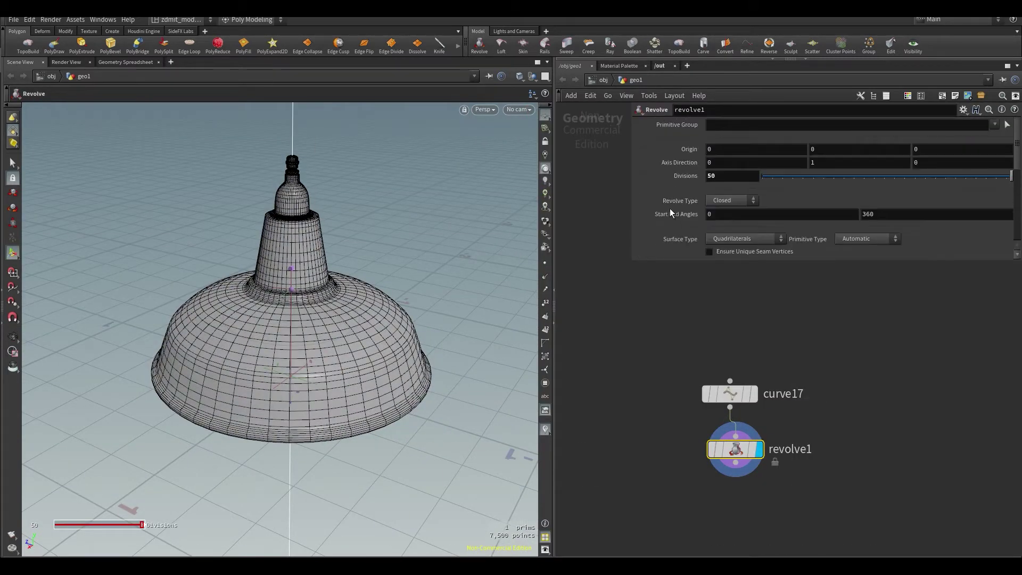
scroll(692, 217, down, 4)
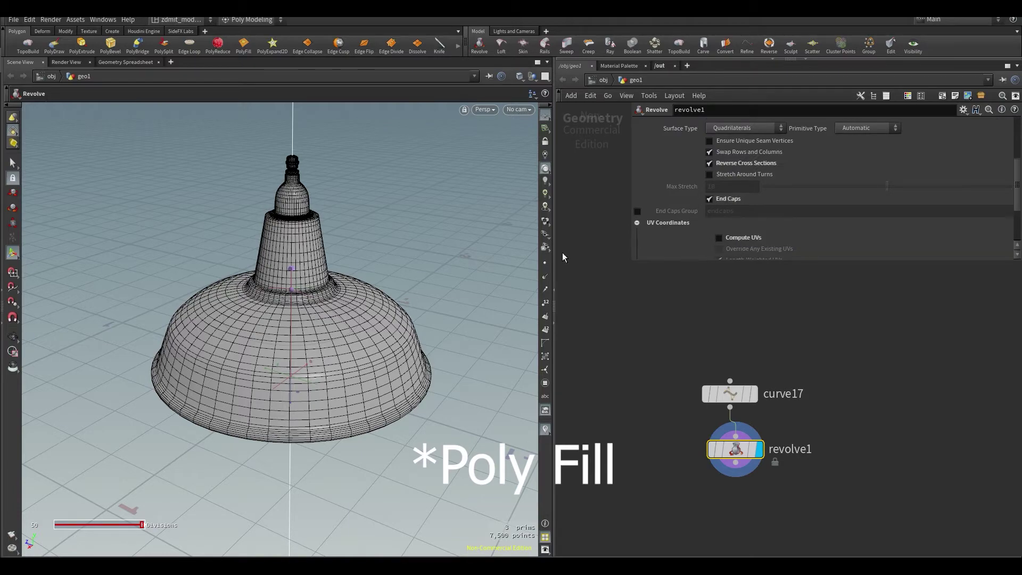
Compare the lamp's top with End Caps off and on.
scroll(282, 215, up, 5)
alt+drag(445, 250, 260, 245)
click(728, 199)
click(728, 199)
scroll(340, 319, down, 5)
alt+drag(341, 319, 371, 375)
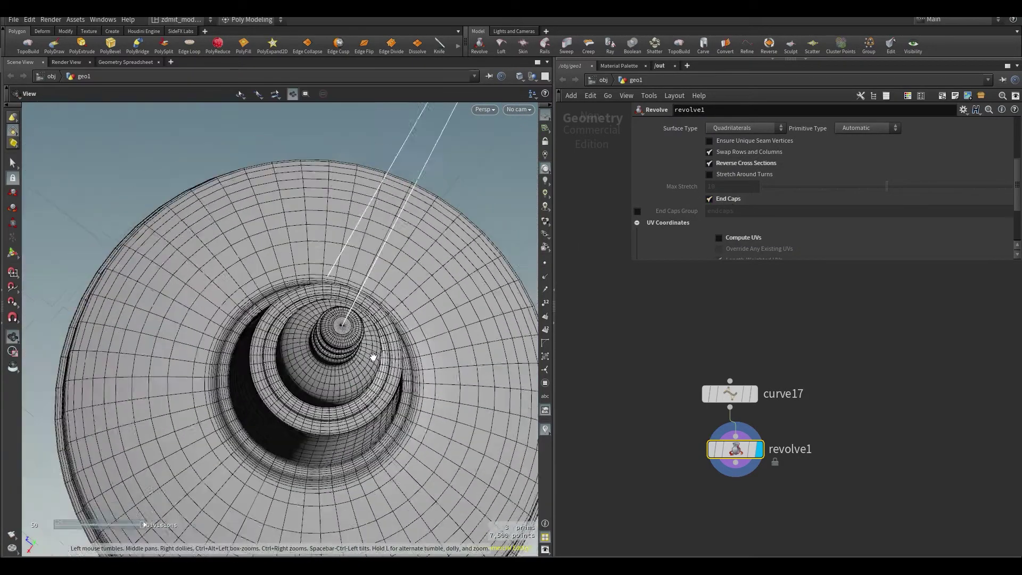
scroll(372, 374, down, 5)
drag(411, 404, 370, 349)
Set the Revolve's primitive type to Polygons and align its node directly beneath the curve node.
click(868, 128)
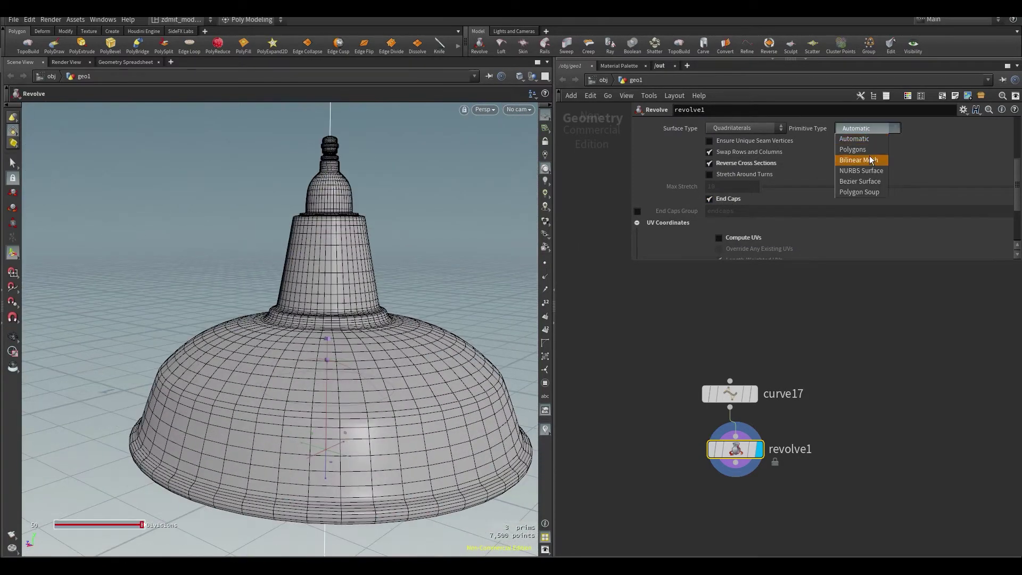
click(852, 149)
scroll(394, 388, down, 3)
drag(396, 403, 362, 408)
key(alt+Tab)
key(alt+Tab)
key(Return)
middle_drag(670, 481, 655, 429)
drag(721, 396, 714, 396)
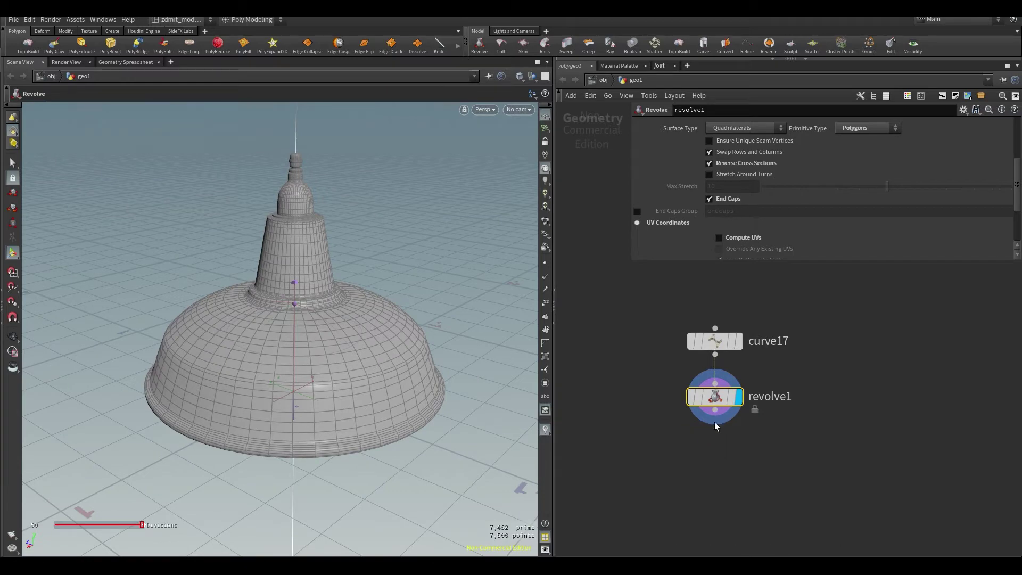
Add a Boolean node below the Revolve, with the lamp as its first input.
key(Escape)
scroll(411, 381, down, 1)
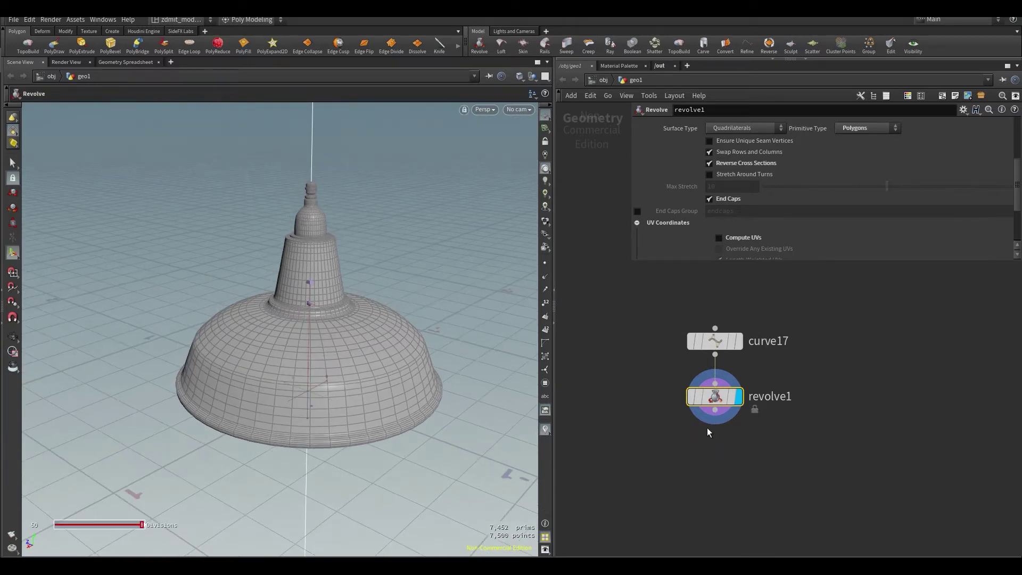
key(Tab)
key(Escape)
click(721, 454)
drag(721, 458, 730, 483)
Add a Sphere node feeding the Boolean's second input and display the sphere.
key(Tab)
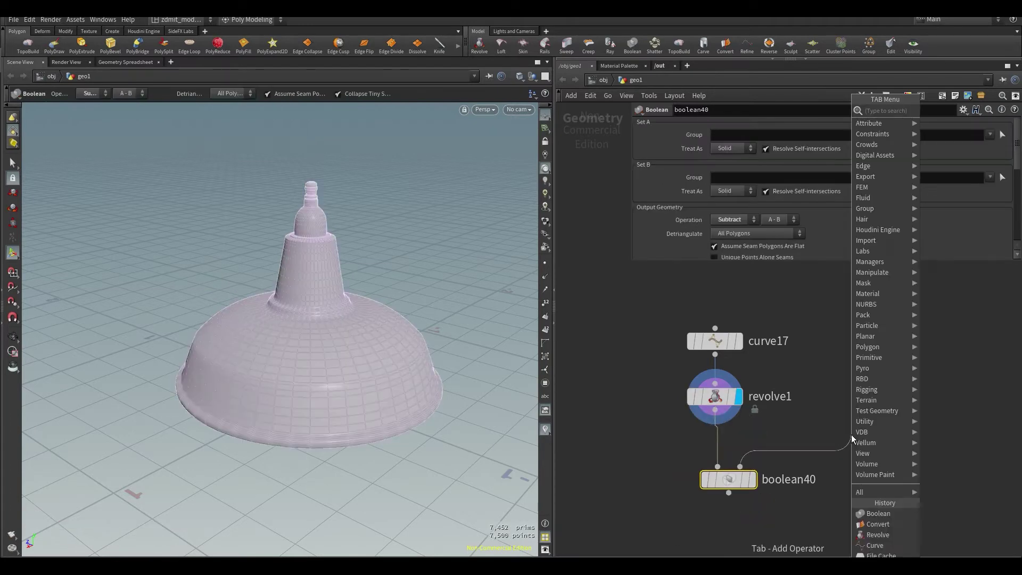
text(sp)
key(Return)
drag(852, 439, 862, 422)
click(885, 422)
Make the sphere a Polygon primitive with frequency 10 and uniform scale 0.3.
click(731, 125)
click(730, 146)
drag(790, 219, 1011, 219)
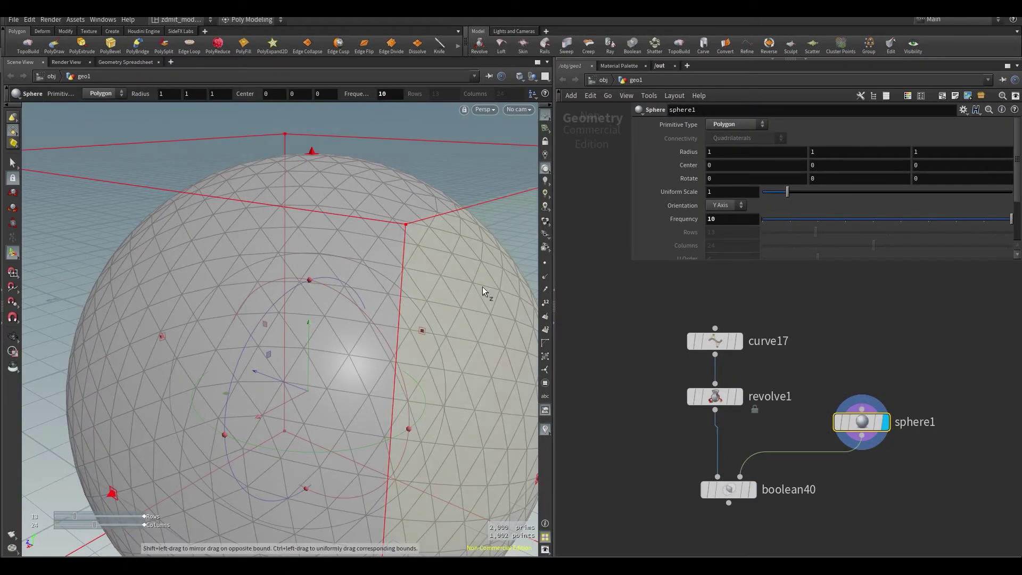
drag(787, 191, 769, 192)
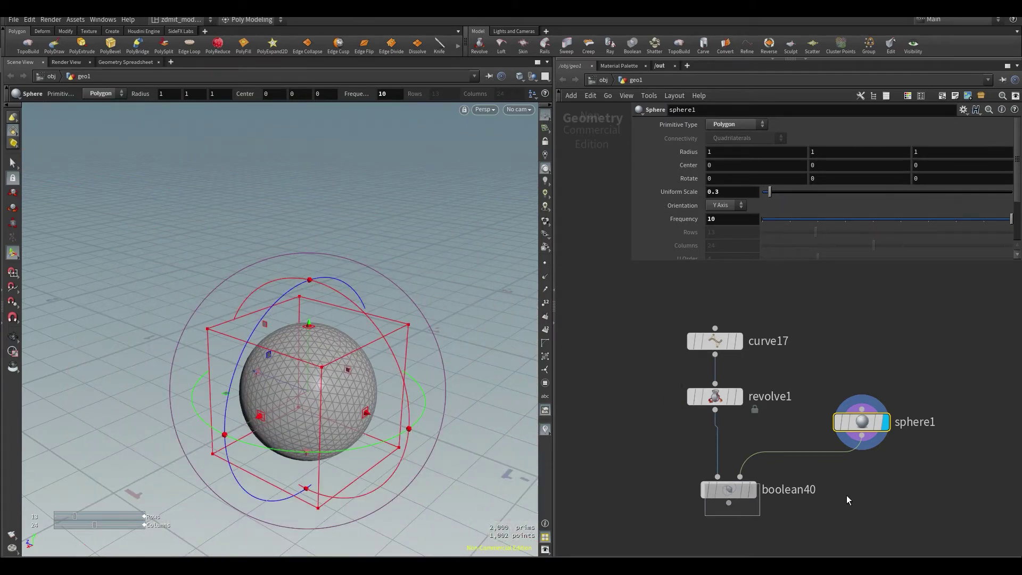
Display the Boolean's result, then colour its node pink and give it a circular shape.
click(751, 489)
drag(404, 463, 426, 397)
key(c)
click(996, 527)
key(z)
click(1012, 500)
key(z)
key(alt+Tab)
key(alt+Tab)
key(alt+Tab)
Shift the cutting sphere slightly downward along its vertical axis.
click(862, 421)
drag(394, 319, 425, 298)
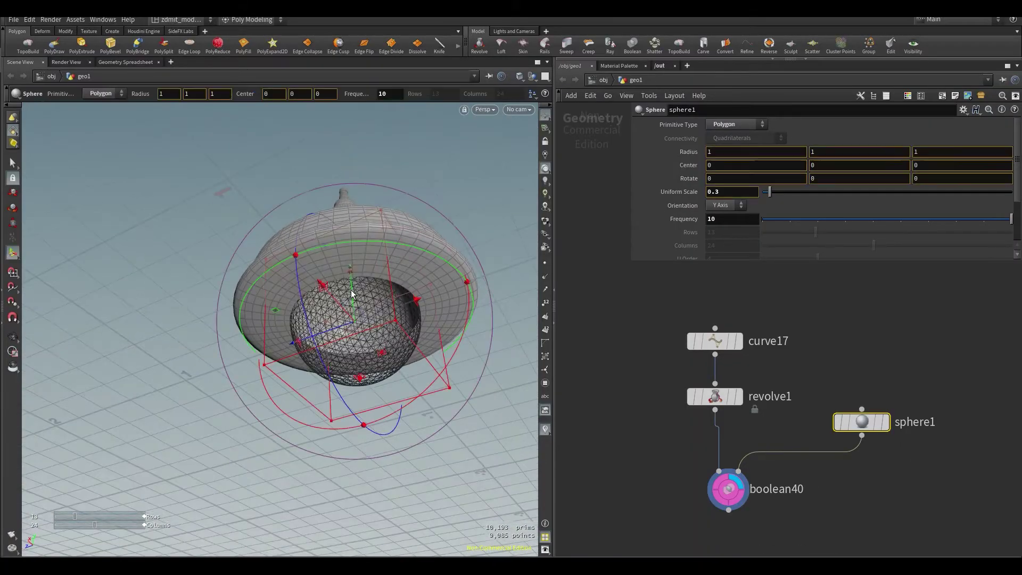
drag(351, 305, 356, 314)
alt+drag(368, 319, 412, 306)
Reduce the Revolve's divisions to 24.
click(701, 394)
scroll(790, 214, up, 3)
ctrl+middle_click(687, 165)
Lower the sphere's centre to Y -0.125866 and enlarge it to fill the shade's opening.
click(865, 422)
alt+drag(335, 349, 331, 361)
drag(383, 299, 388, 323)
alt+drag(388, 323, 444, 319)
middle_drag(737, 192, 861, 227)
drag(330, 282, 404, 283)
alt+drag(404, 282, 433, 290)
key(Return)
Try uniform scales of 0.54 and 0.5 for the cutting sphere.
click(734, 191)
text(0.54)
key(Return)
click(734, 192)
key(BackSpace)
key(Return)
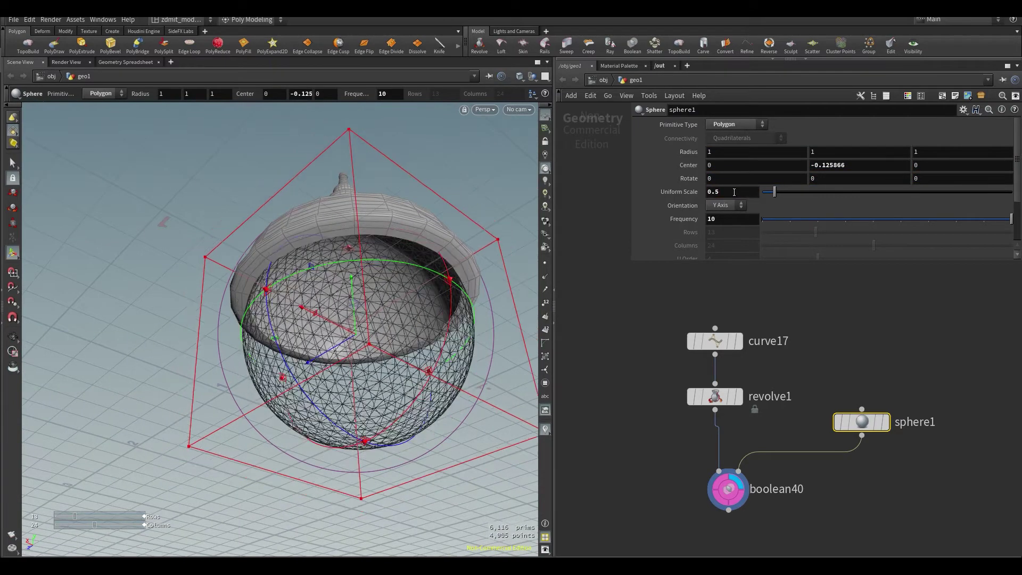
Raise the sphere's uniform scale to 0.54 and finally 0.55, checking the hollowed interior of the shade.
text(5)
key(BackSpace)
text(4)
key(Return)
key(Escape)
drag(420, 319, 444, 378)
scroll(385, 301, up, 4)
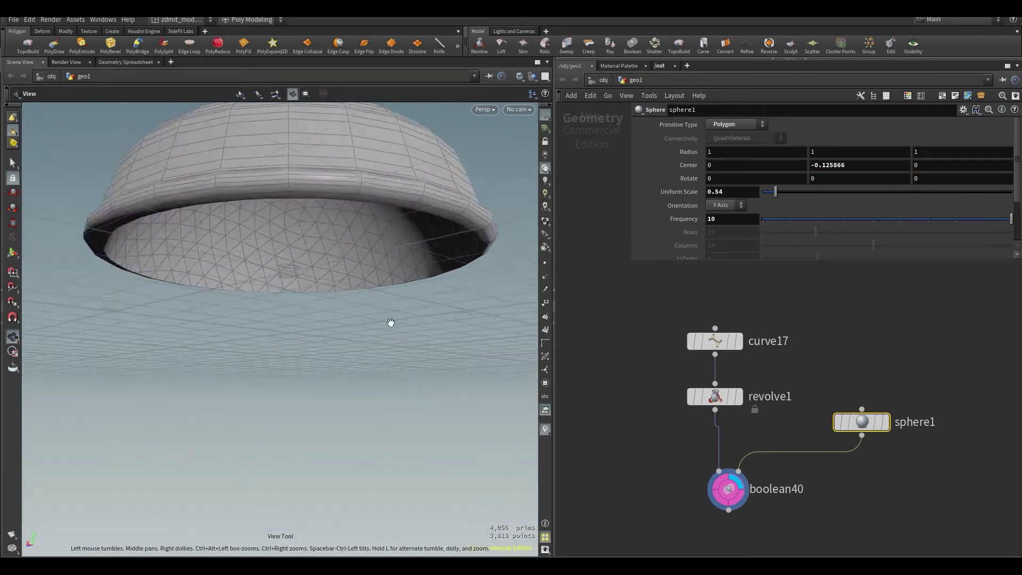
drag(385, 301, 372, 256)
key(Return)
drag(269, 372, 320, 385)
scroll(567, 454, down, 2)
scroll(388, 379, down, 3)
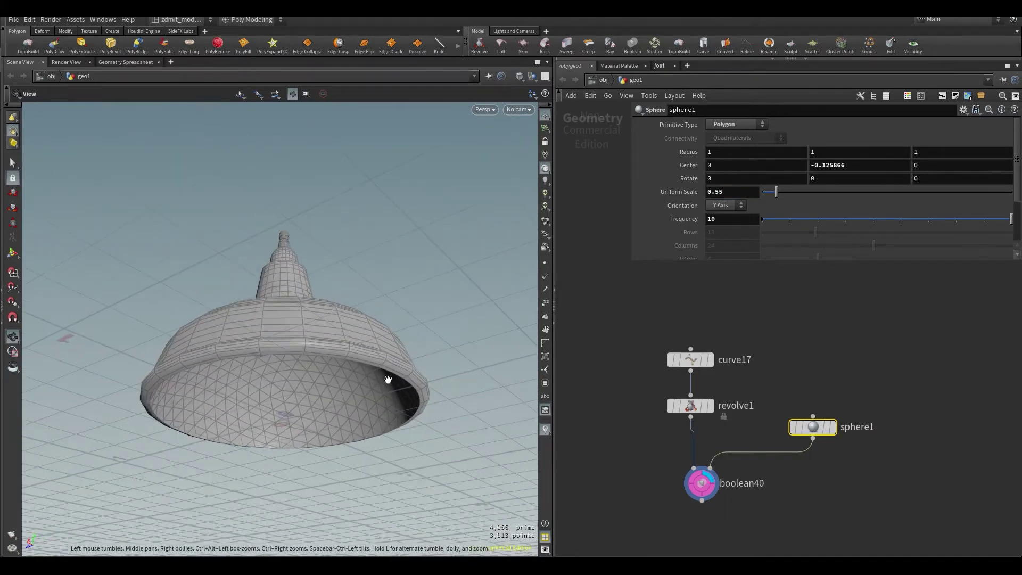
Set the Revolve's divisions to 50 and hide the wireframe overlay on the lamp.
drag(387, 378, 389, 408)
click(690, 406)
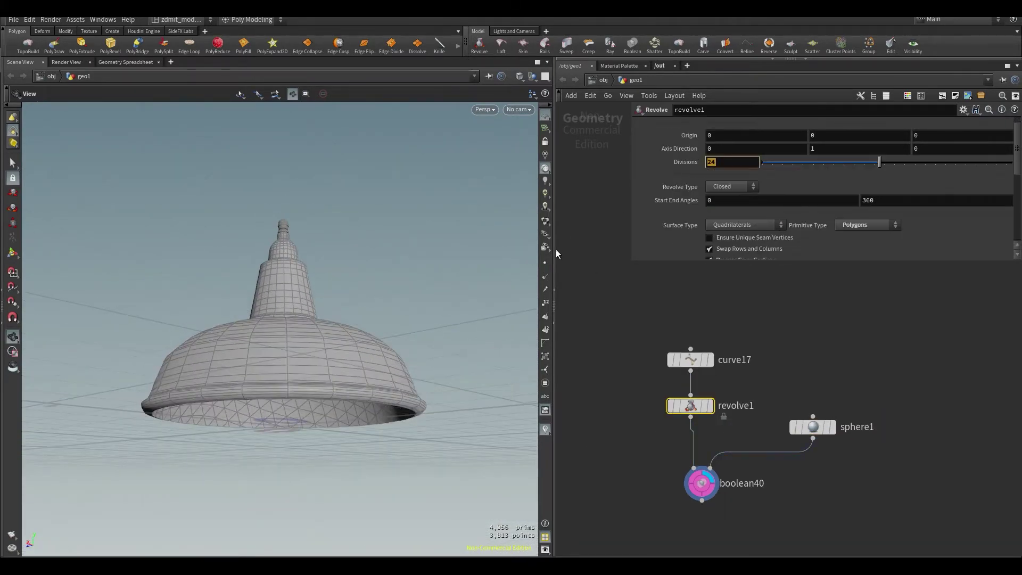
drag(406, 340, 413, 422)
key(shift+w)
middle_drag(688, 163, 699, 163)
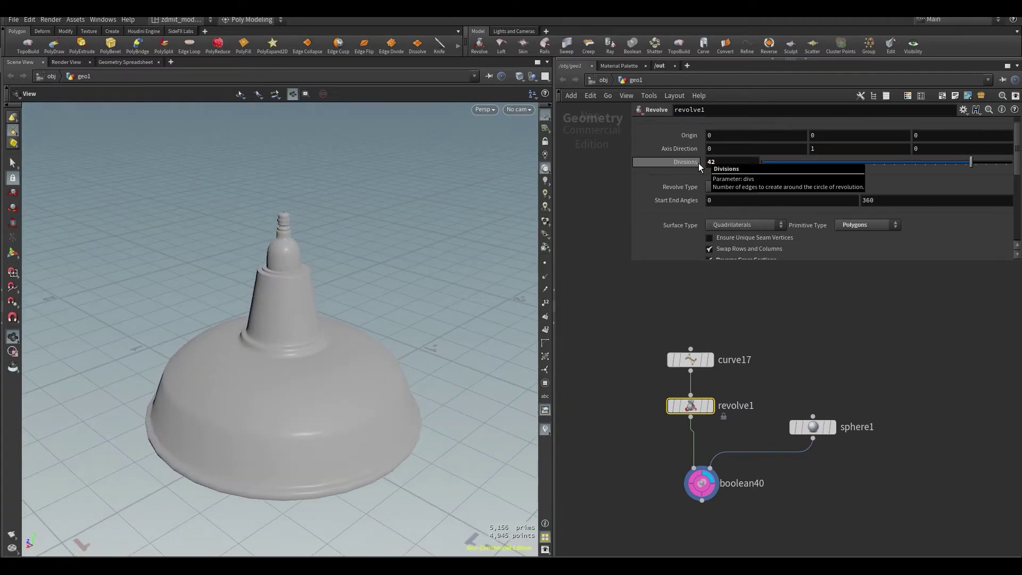
scroll(674, 170, up, 8)
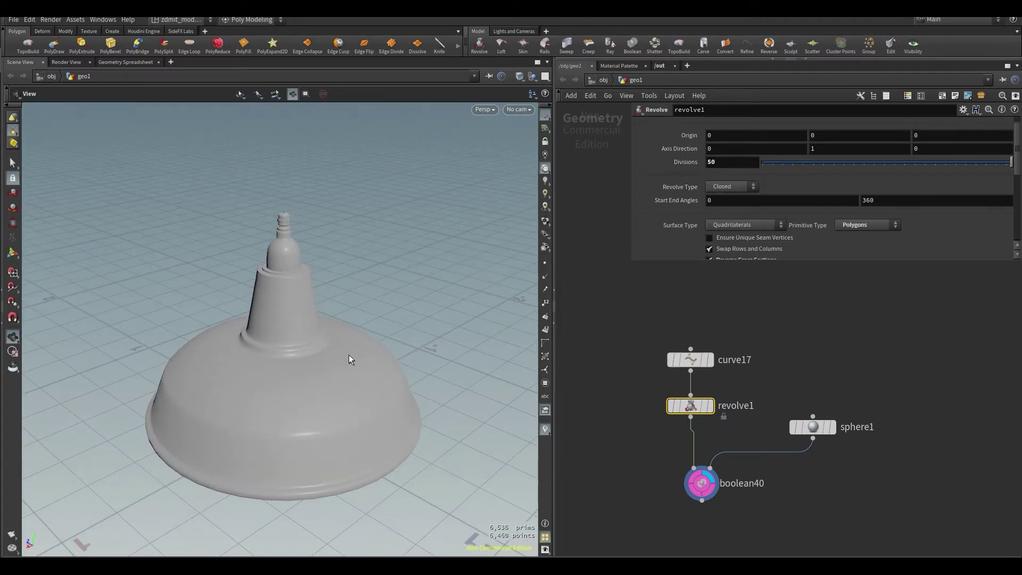
Examine the lamp's cap up close with the Revolve's End Caps off and on.
key(shift+w)
key(shift+w)
drag(337, 345, 334, 388)
scroll(281, 299, up, 8)
drag(289, 312, 287, 404)
scroll(701, 215, down, 3)
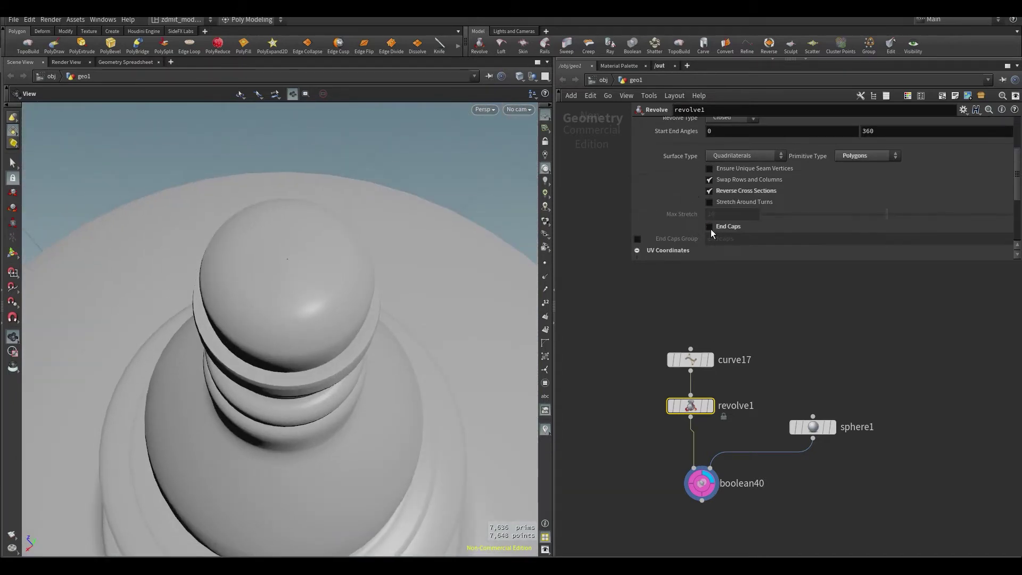
click(709, 227)
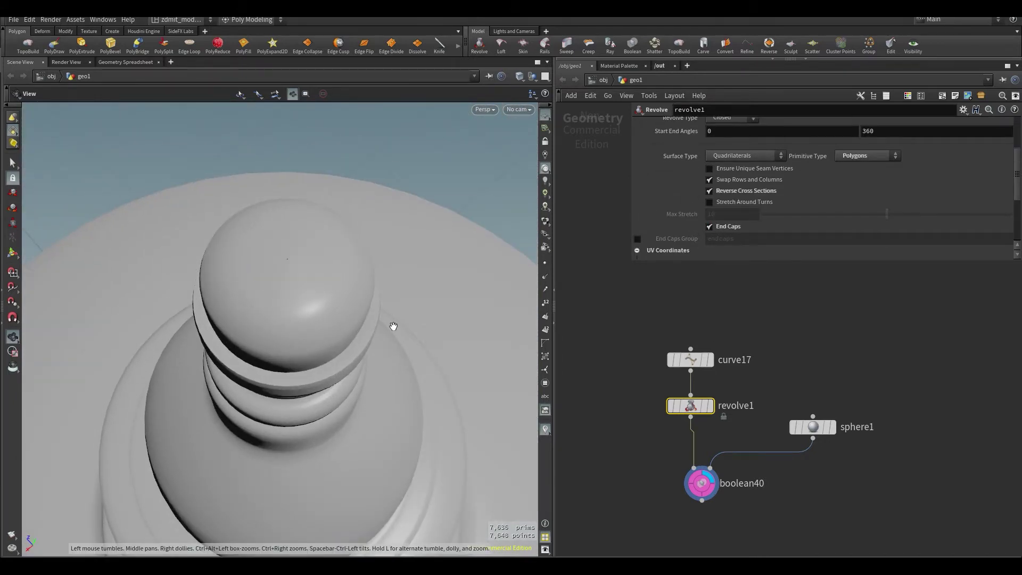
Examine the whole lamp in wireframe and smooth shaded display.
scroll(393, 326, down, 8)
mouse_move(377, 346)
mouse_down()
mouse_move(377, 254)
mouse_move(362, 355)
mouse_move(369, 392)
mouse_move(506, 418)
mouse_move(392, 408)
mouse_move(325, 452)
mouse_move(376, 397)
mouse_move(421, 442)
mouse_up()
key(w)
key(w)
scroll(362, 355, up, 6)
key(shift+w)
scroll(392, 408, down, 6)
key(shift+w)
scroll(641, 436, down, 3)
Add a Merge node below the Boolean and a Line node, and connect the line into the merge.
key(Tab)
click(711, 526)
key(Tab)
text(line)
key(Return)
click(788, 472)
drag(789, 478, 713, 519)
key(r)
Raise the line's origin to Y 0.886287 in the left view so it starts at the lamp's cap.
key(space+5)
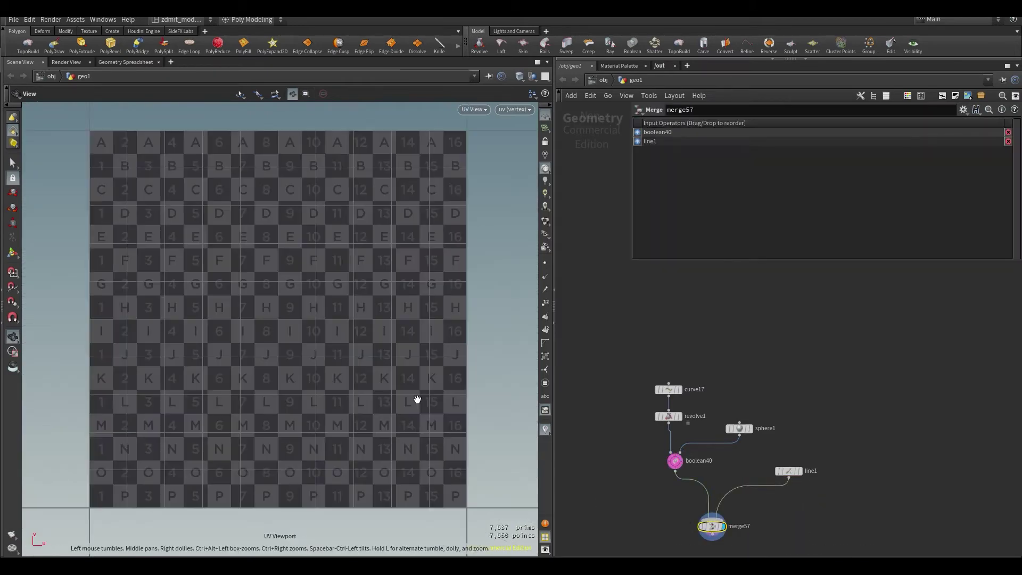
key(space+4)
scroll(403, 401, down, 4)
click(789, 471)
key(Return)
alt+middle_drag(328, 388, 322, 337)
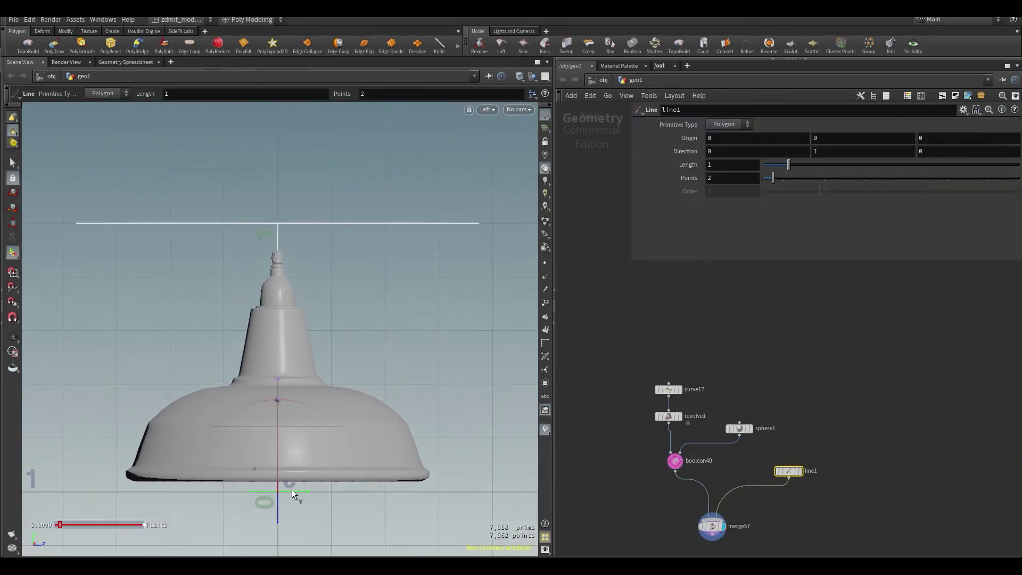
drag(280, 502, 280, 271)
scroll(329, 298, down, 3)
alt+middle_drag(330, 296, 333, 377)
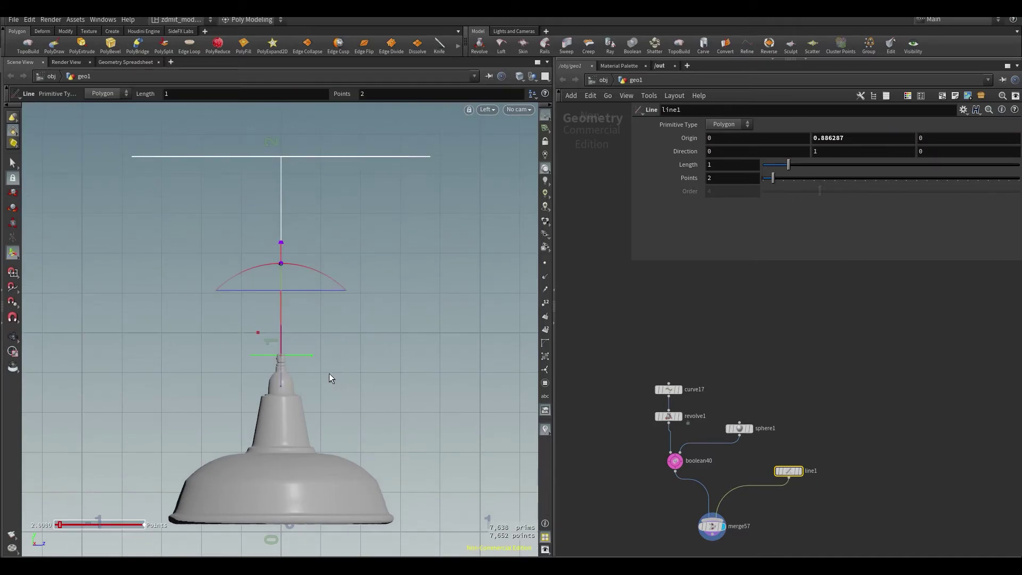
Add a Sweep node between the line and the merge, with its surface shape set to Round Tube.
key(Return)
key(Escape)
scroll(388, 274, down, 4)
middle_drag(388, 274, 364, 304)
scroll(309, 351, up, 10)
key(Tab)
text(sweep)
key(Return)
click(789, 497)
click(756, 177)
click(730, 199)
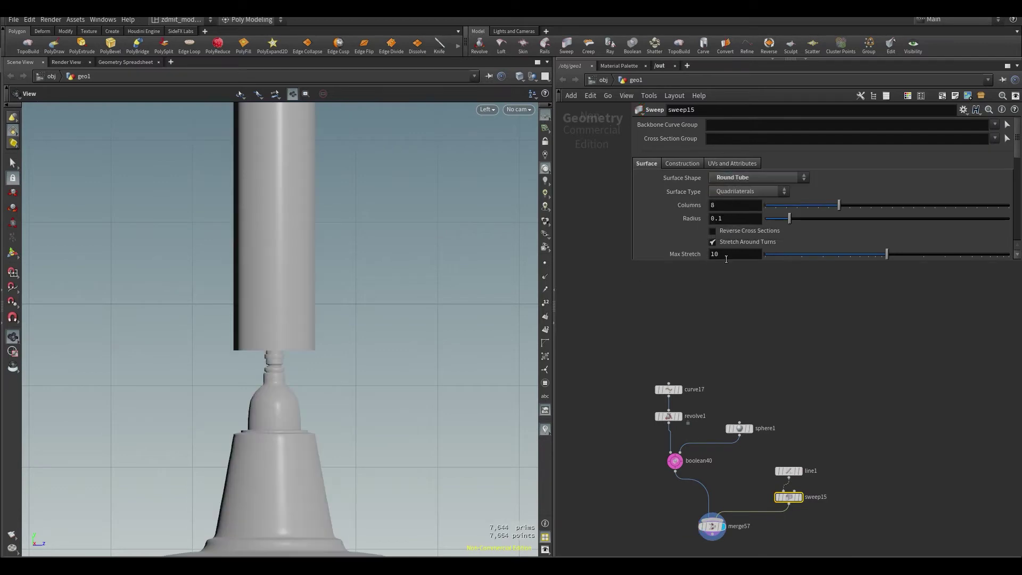
Set the sweep's radius to 0.007 and show the lamp in perspective with wireframe shading.
key(shift+w)
scroll(698, 250, down, 5)
click(734, 211)
click(732, 230)
scroll(733, 229, up, 4)
middle_drag(745, 205, 302, 259)
key(space+1)
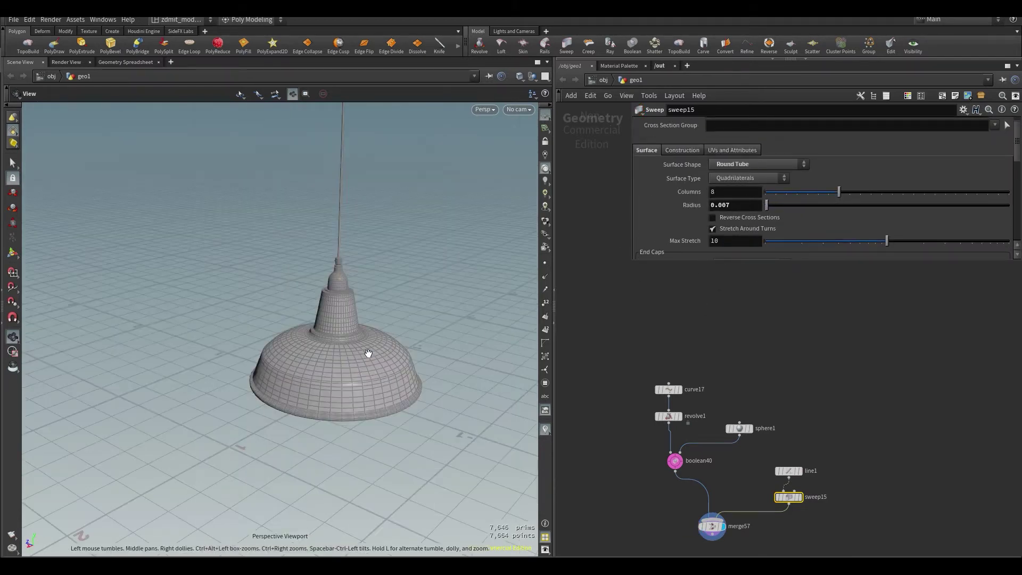
Thin the cord by setting the sweep's radius to 0.005.
middle_drag(369, 353, 369, 428)
scroll(334, 348, up, 8)
middle_drag(743, 204, 724, 247)
scroll(388, 315, down, 6)
scroll(375, 292, up, 6)
scroll(326, 305, down, 12)
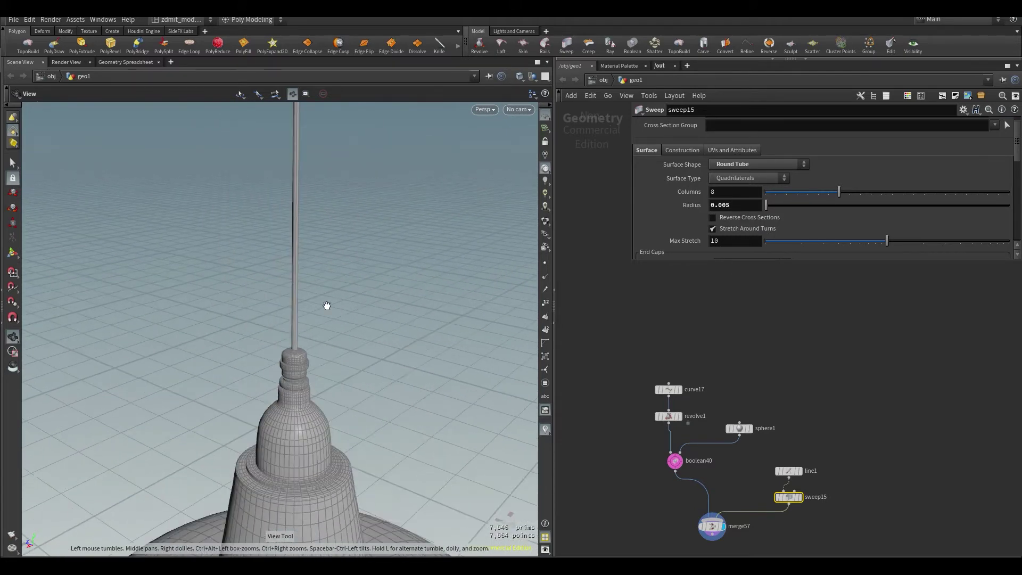
scroll(334, 294, down, 2)
scroll(693, 234, down, 3)
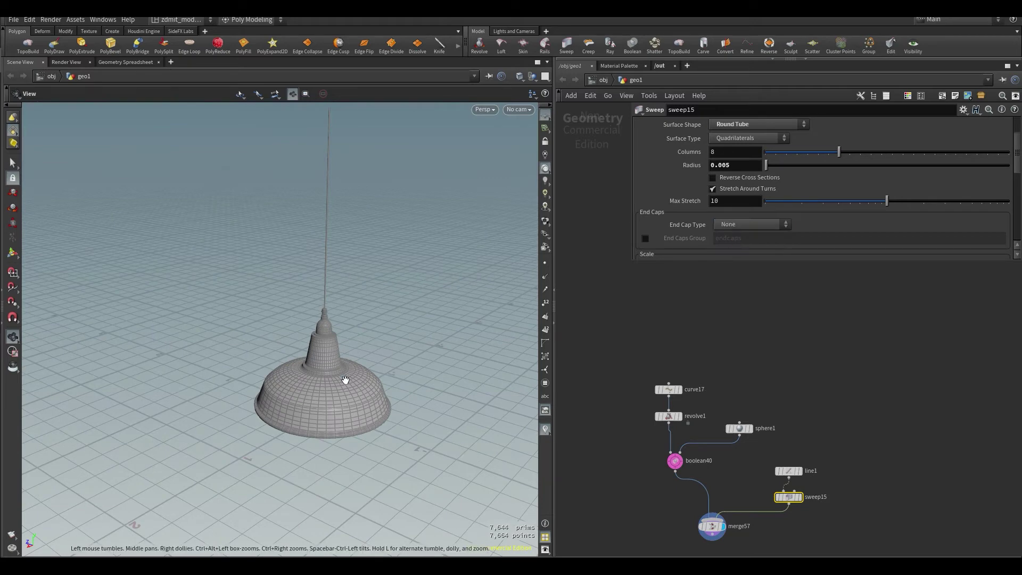
Return to smooth shading and enclose the curve, revolve, sphere and Boolean nodes in a network box titled Lamp.
key(shift+w)
mouse_move(342, 388)
mouse_down()
mouse_move(353, 385)
mouse_move(337, 416)
mouse_move(351, 393)
mouse_up()
middle_drag(771, 509, 779, 465)
scroll(769, 450, down, 2)
drag(759, 438, 647, 354)
key(shift+o)
scroll(687, 351, up, 2)
double_click(710, 355)
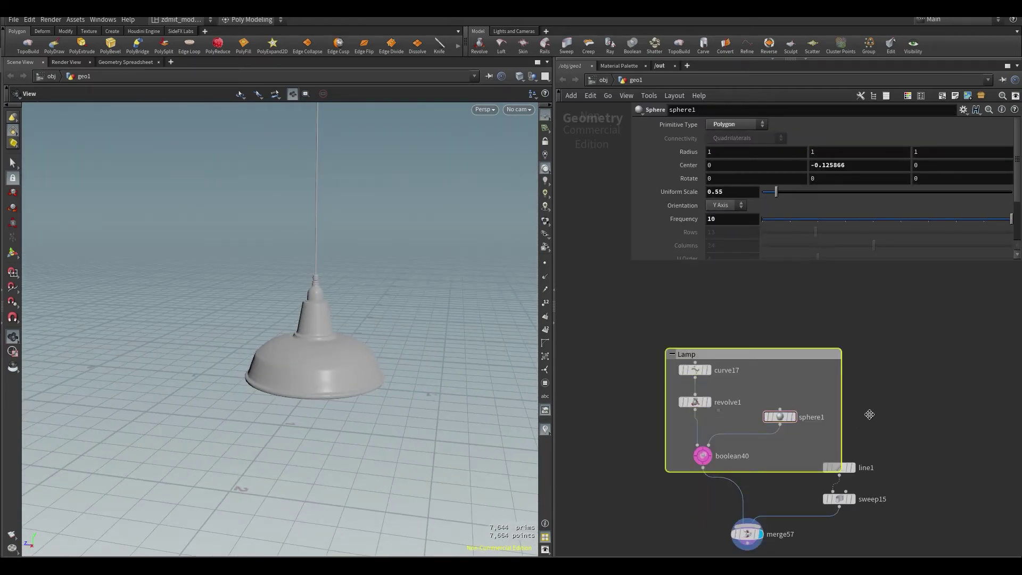
Recolour the sphere node and move the line, sweep and merge nodes further away from the Lamp box.
click(780, 416)
key(c)
click(1001, 500)
key(c)
middle_drag(792, 456, 788, 397)
shift+drag(848, 442, 917, 440)
drag(745, 476, 770, 475)
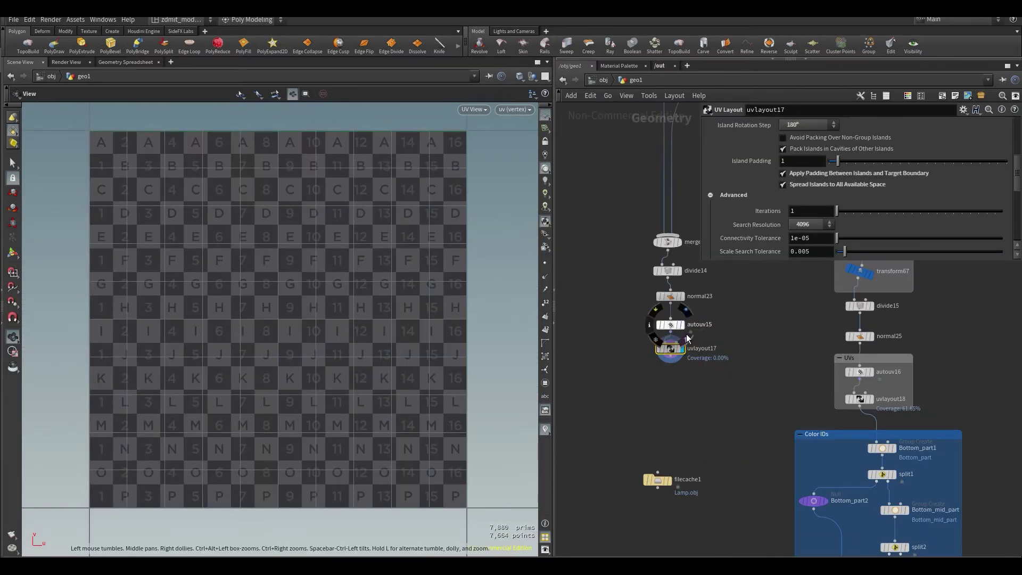
Compare the output of the autouv15 and uvlayout17 nodes in the perspective and UV views.
key(space+1)
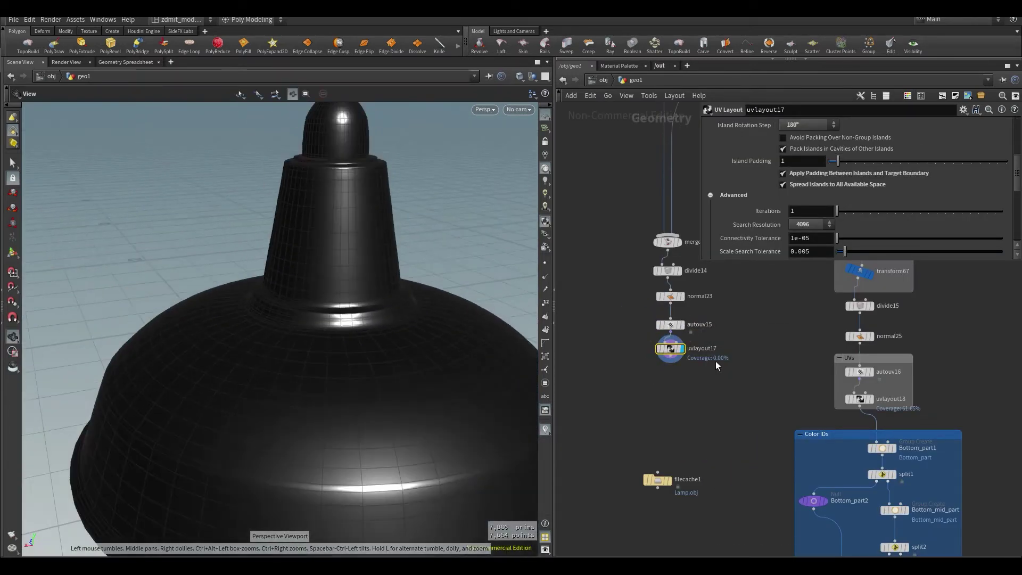
click(673, 328)
key(space+5)
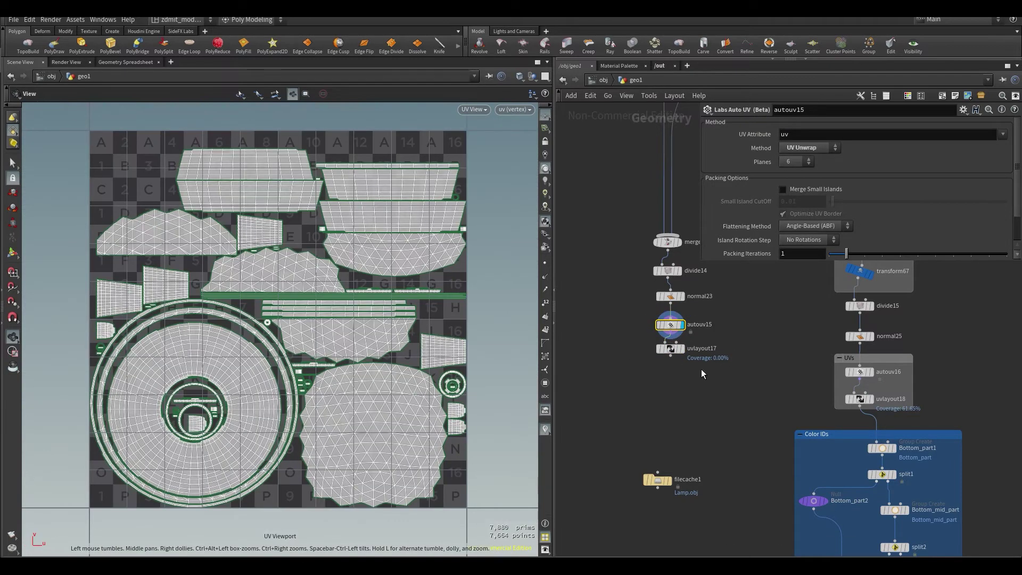
click(669, 351)
scroll(791, 214, up, 5)
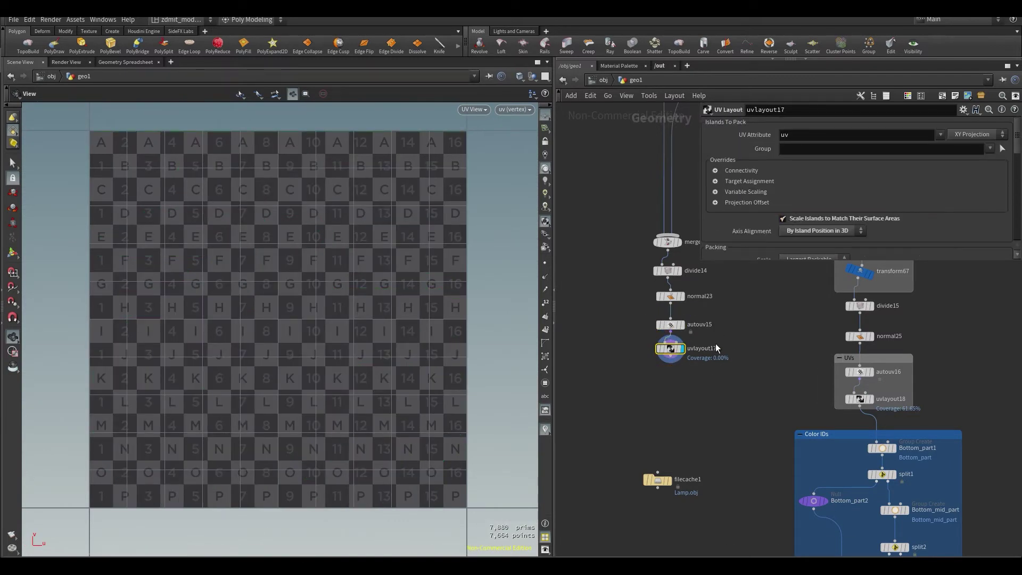
Replace uvlayout17 with a new UV Layout node below autouv15, aligning its axes by island position in 3D.
key(Delete)
click(671, 340)
key(Tab)
text(uvl)
key(Return)
click(672, 356)
click(814, 230)
click(803, 262)
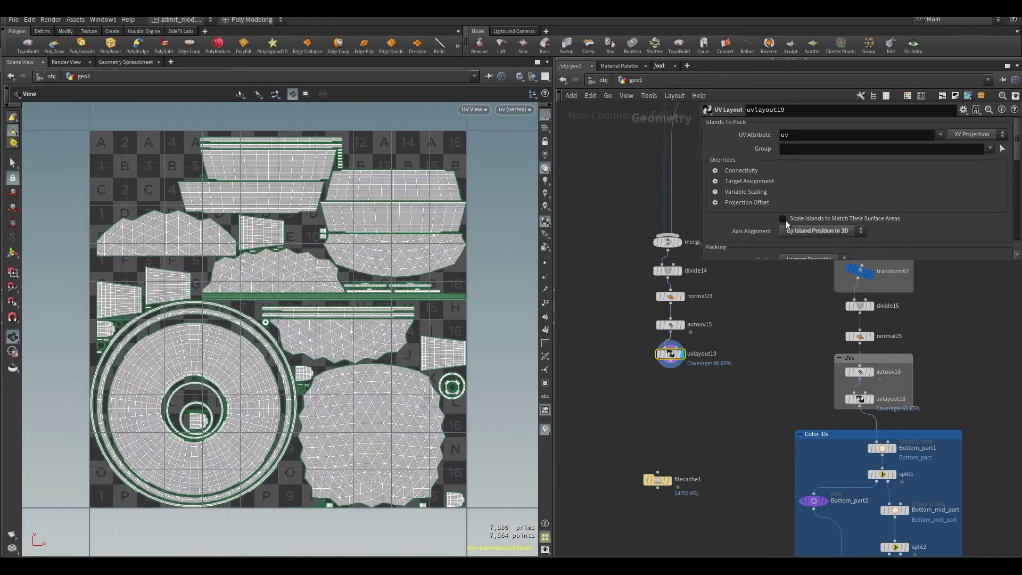
Apply padding between islands and the target boundary, spread islands to all available space, and set the search resolution to 4096.
scroll(757, 225, down, 8)
click(782, 211)
click(784, 222)
click(710, 232)
scroll(730, 196, down, 7)
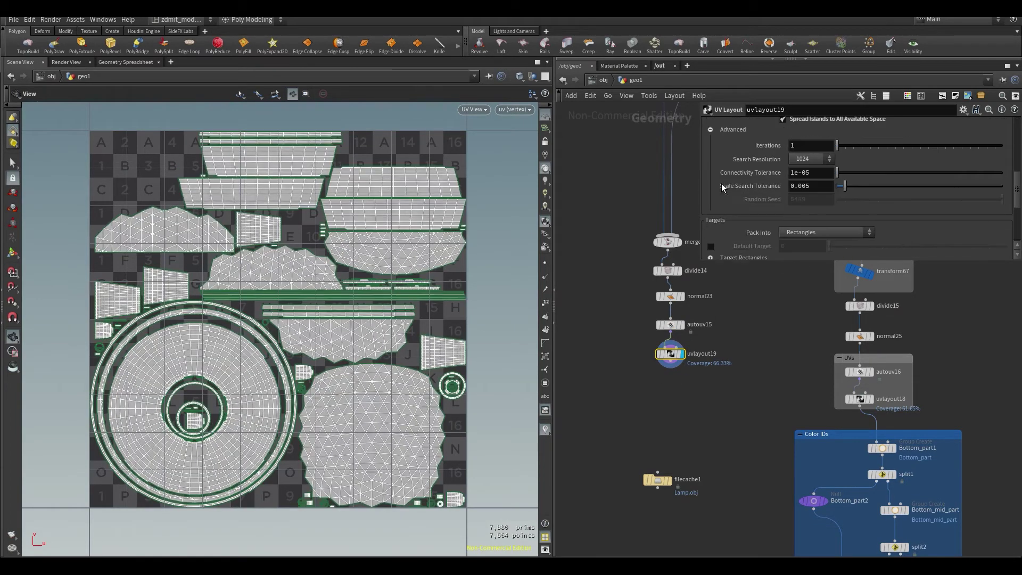
click(805, 212)
View the lamp in perspective with the UV texture display turned off.
key(space+1)
key(Return)
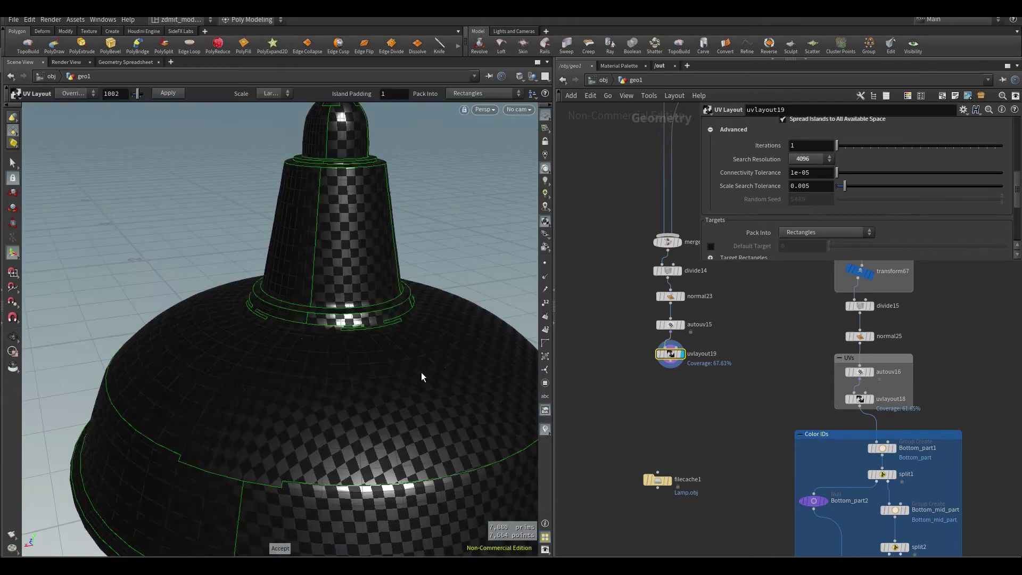
click(545, 221)
key(Escape)
middle_drag(429, 394, 377, 344)
scroll(376, 345, down, 3)
scroll(657, 373, up, 3)
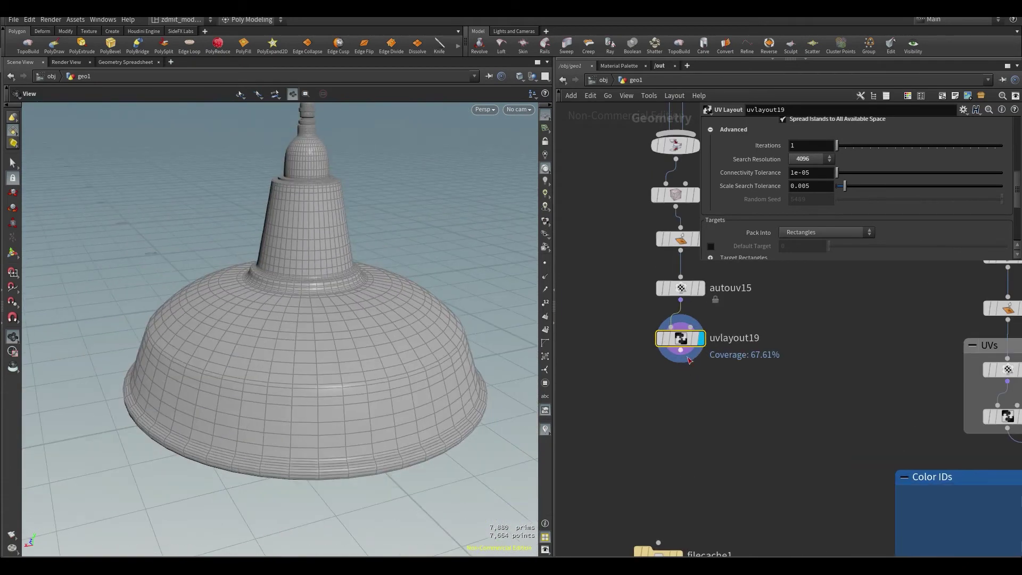
click(680, 354)
key(Tab)
text(grid)
key(Return)
click(676, 389)
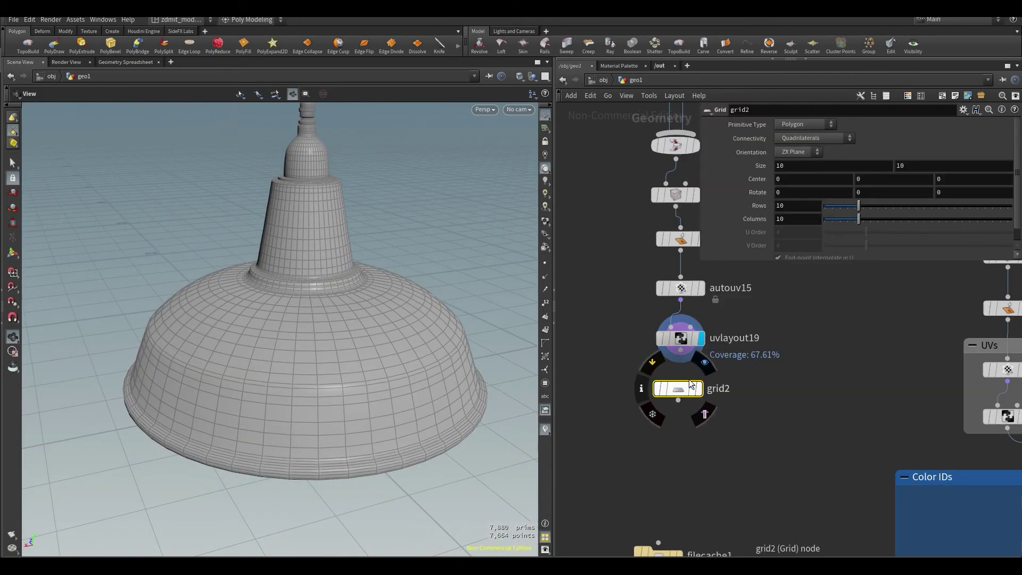
key(Delete)
Add a Group node connected below the new UV Layout node.
click(680, 351)
key(Tab)
text(group)
key(Return)
Add a Group Combine node connected below the Group node.
key(Tab)
text(gr)
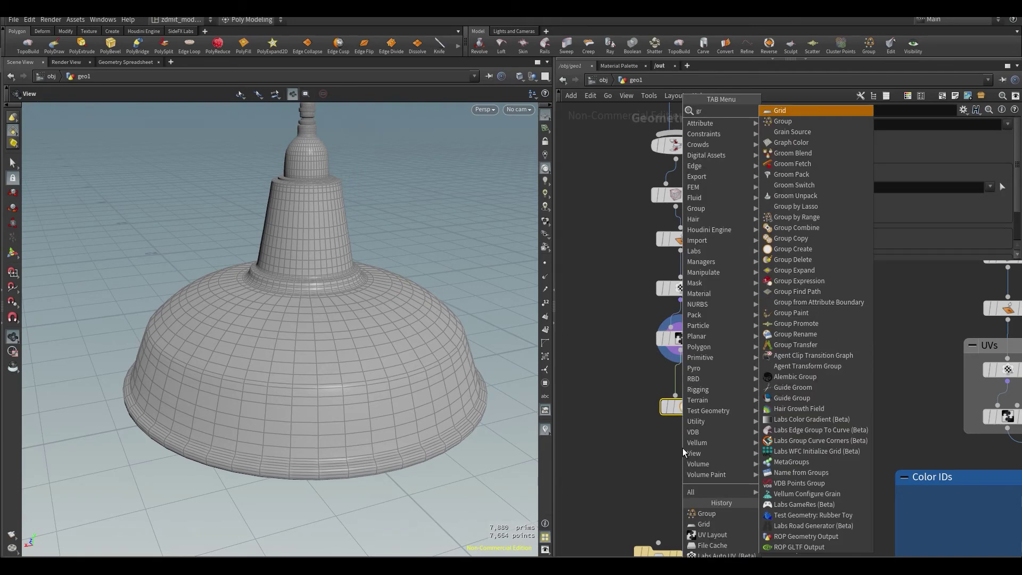
key(Down)
key(Down)
key(Down)
key(Down)
key(Down)
key(Down)
key(Return)
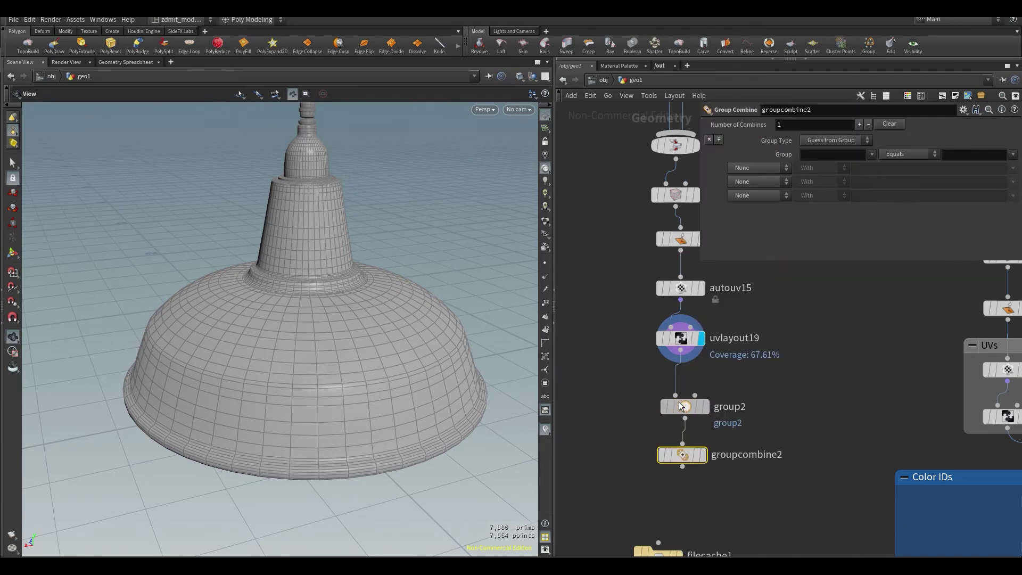
Rename the Group node to Lamp, set its group name to Lamp2 and display its result.
key(ctrl+a)
click(677, 409)
drag(775, 125, 794, 128)
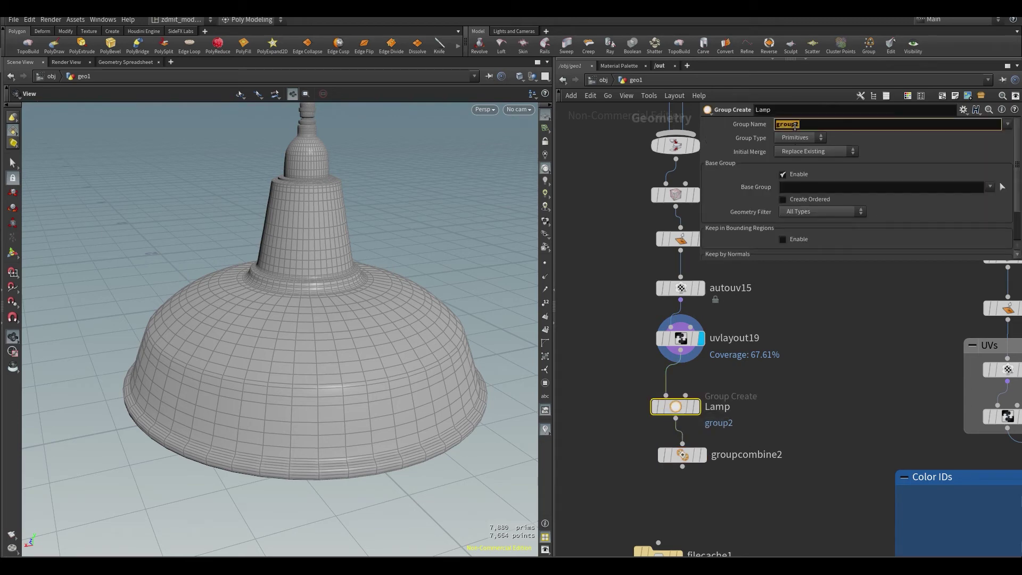
middle_drag(772, 408, 785, 400)
drag(689, 400, 695, 398)
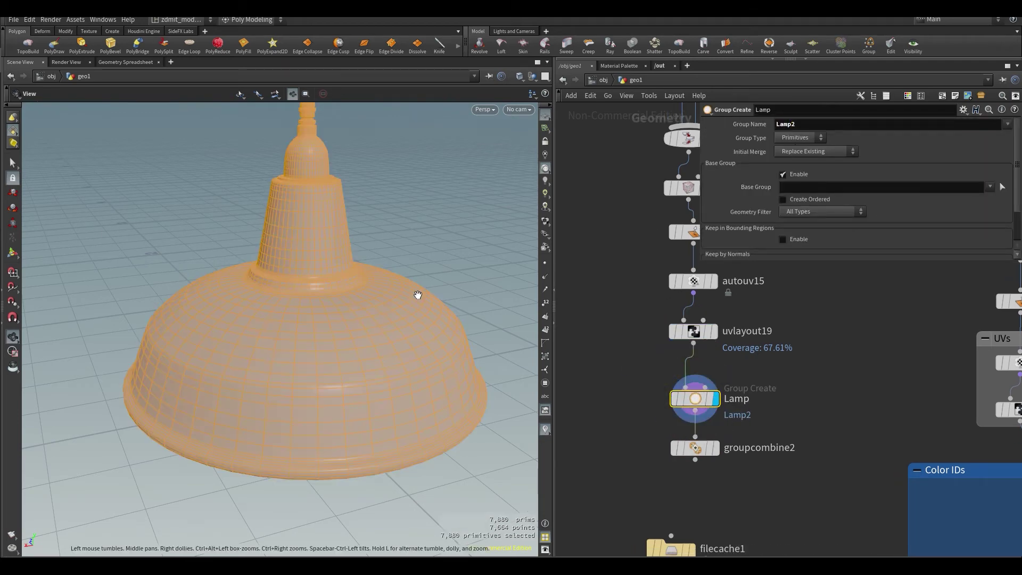
Select the shade, domed cap and neck rings, excluding the cord, as primitives for the Lamp node's base group.
middle_drag(418, 294, 407, 332)
click(1001, 187)
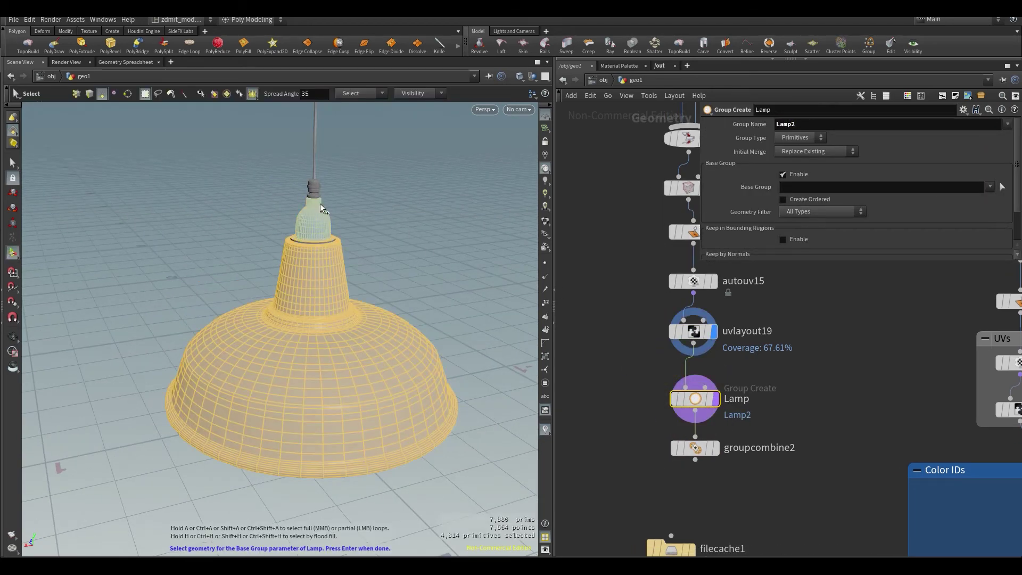
alt+drag(320, 199, 317, 262)
scroll(317, 256, up, 4)
scroll(317, 263, up, 5)
shift+click(315, 299)
scroll(312, 288, down, 3)
alt+middle_drag(301, 202, 301, 351)
shift+click(285, 274)
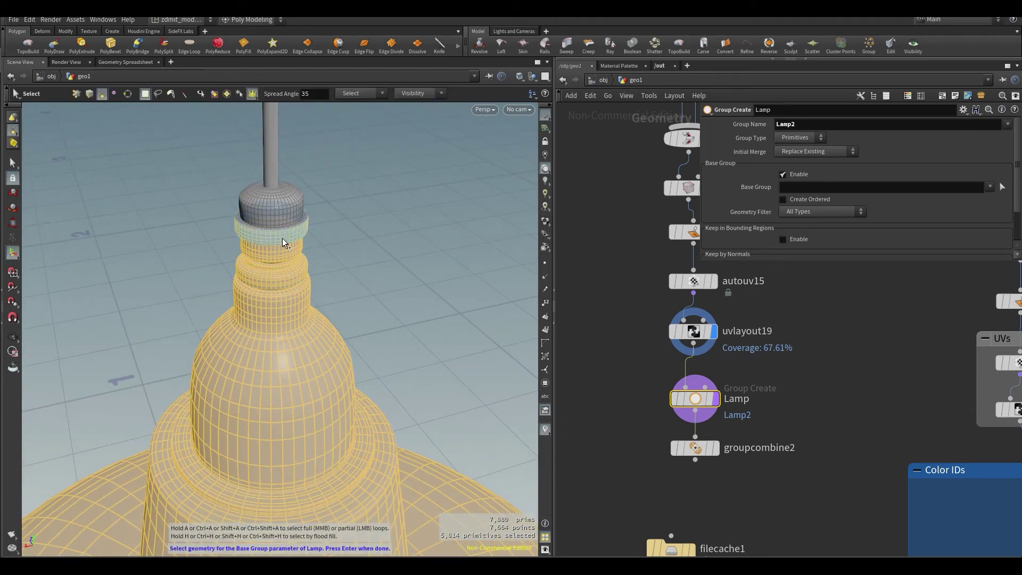